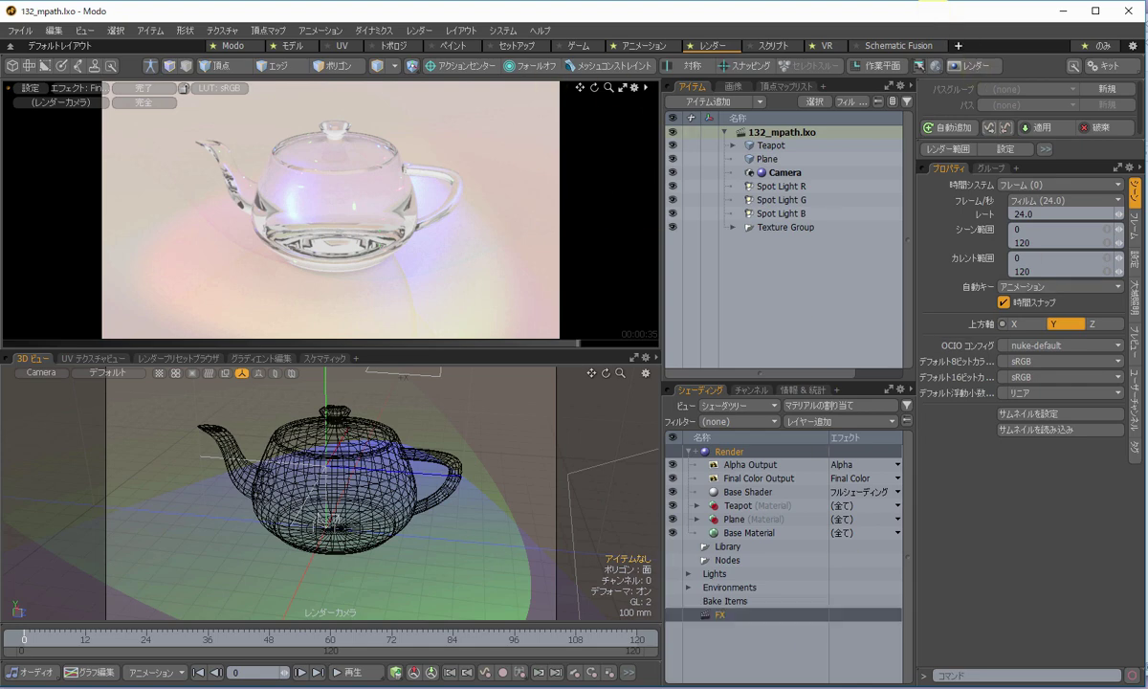
# Step: Set the renderer of the Render item to mPath in its render settings
pyautogui.click(838, 618)
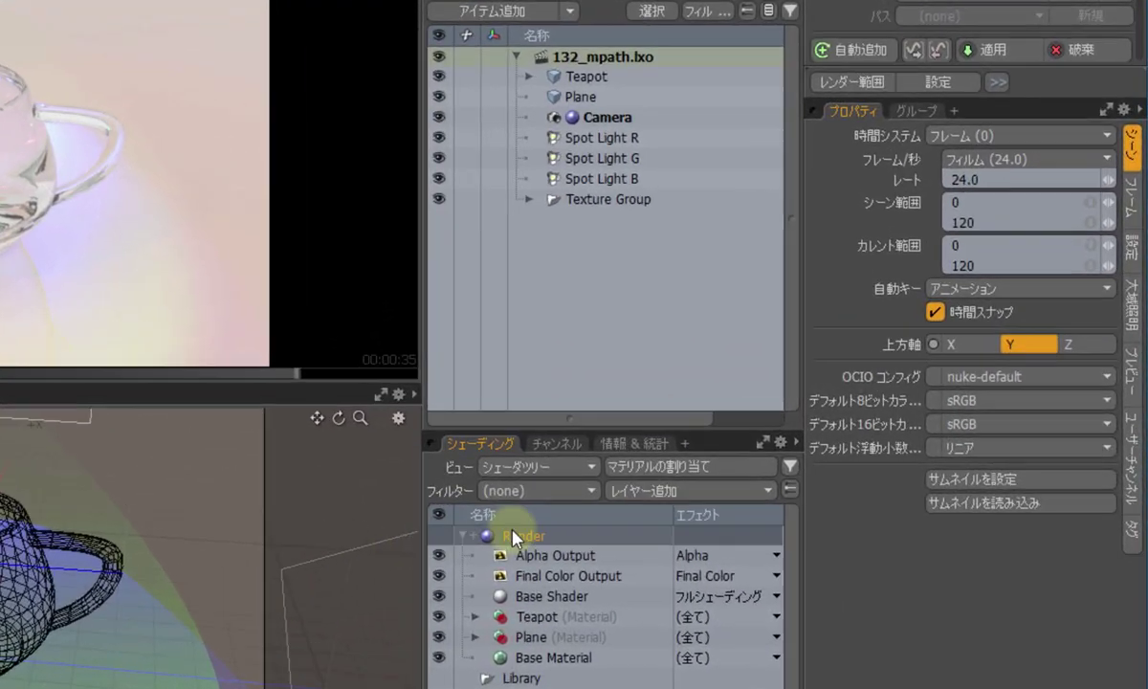
pyautogui.click(563, 537)
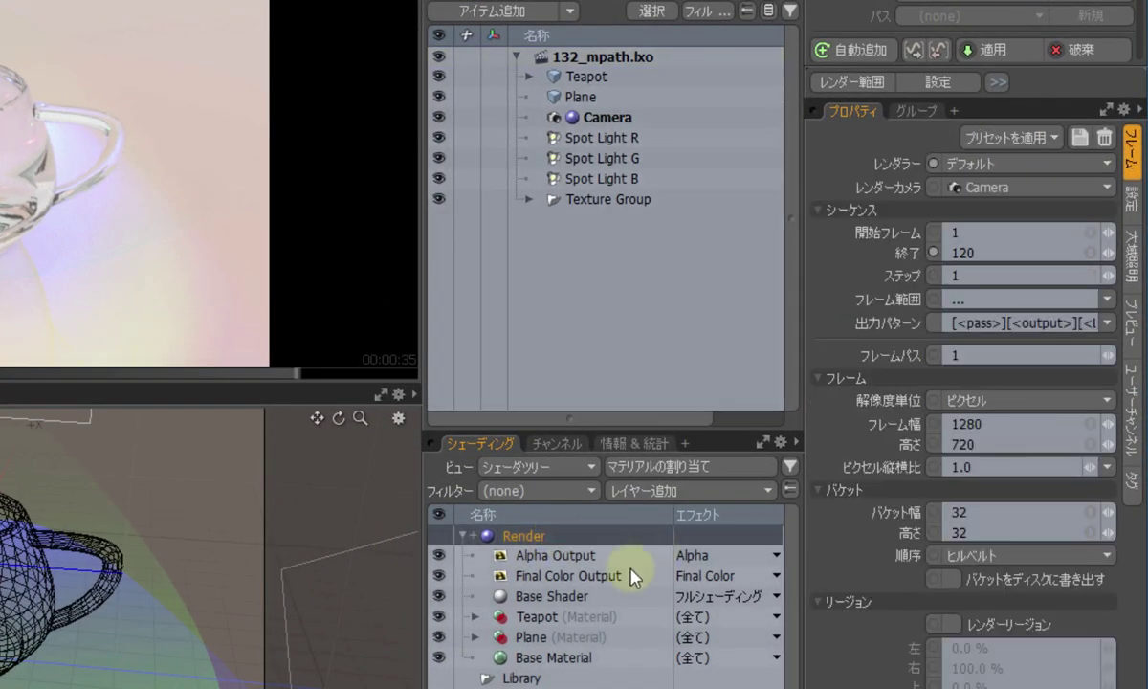
pyautogui.click(1135, 203)
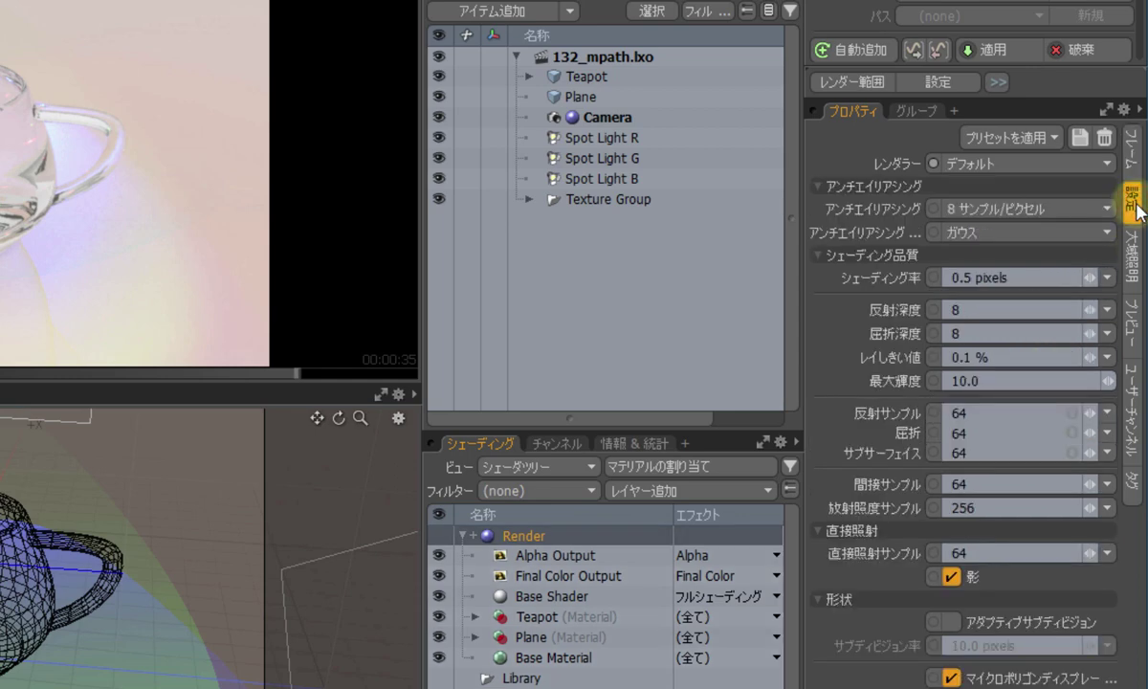
pyautogui.click(1036, 161)
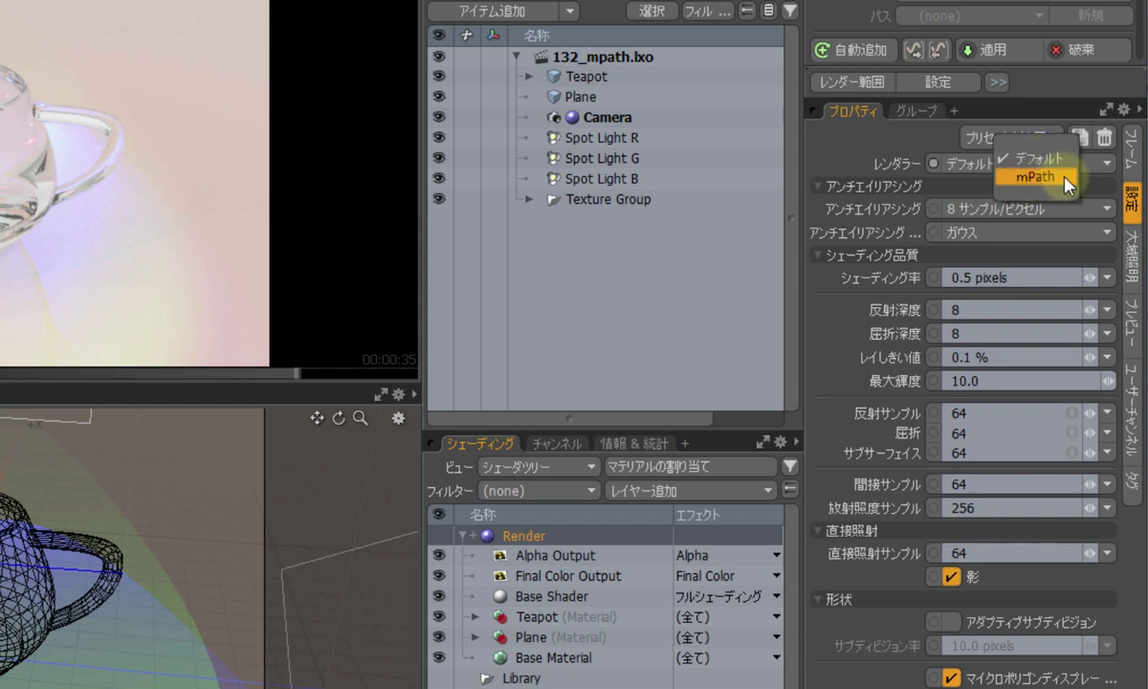
pyautogui.click(1064, 178)
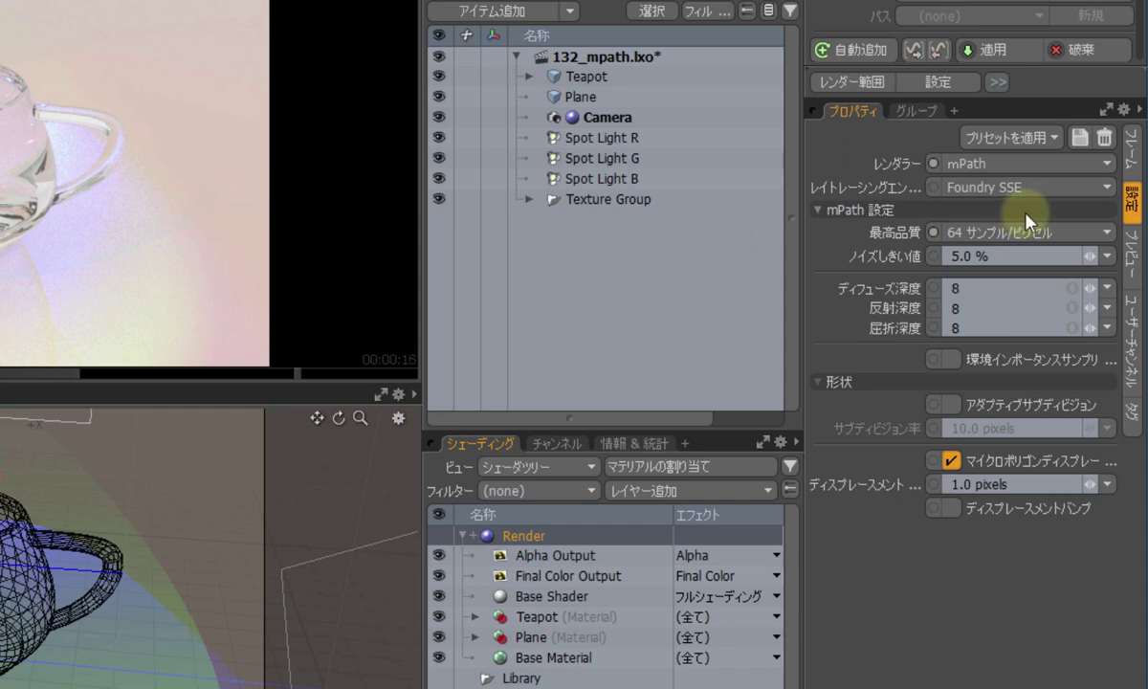
# Step: Look at the ray tracing engine options available for mPath
pyautogui.click(1050, 189)
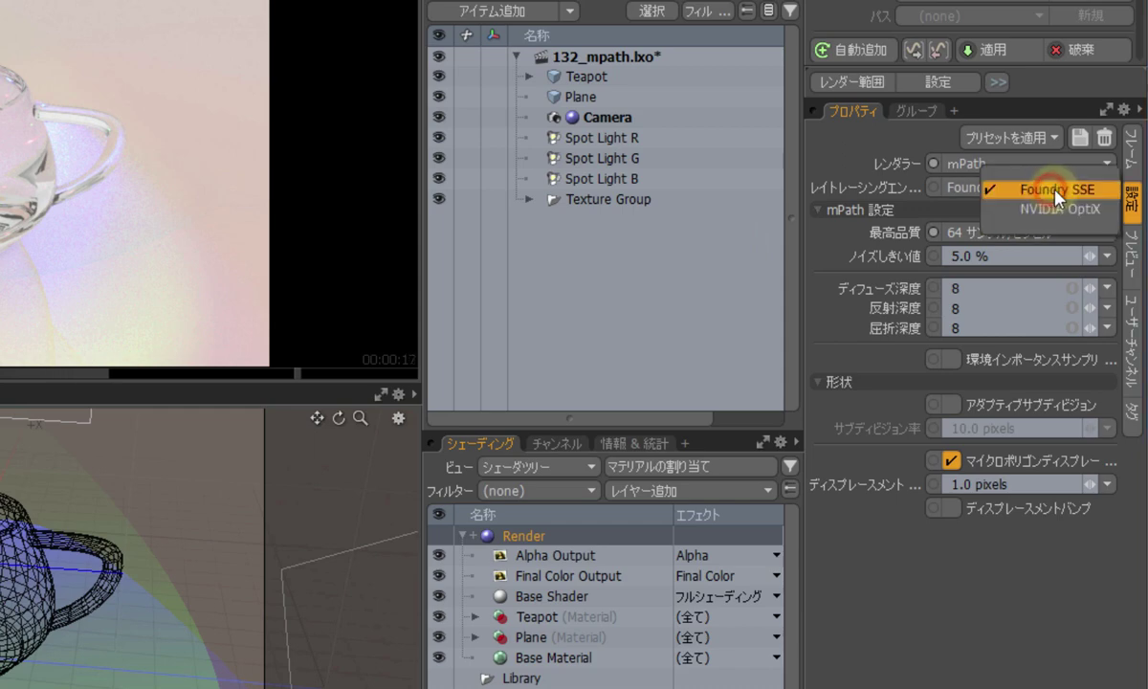
pyautogui.click(1097, 218)
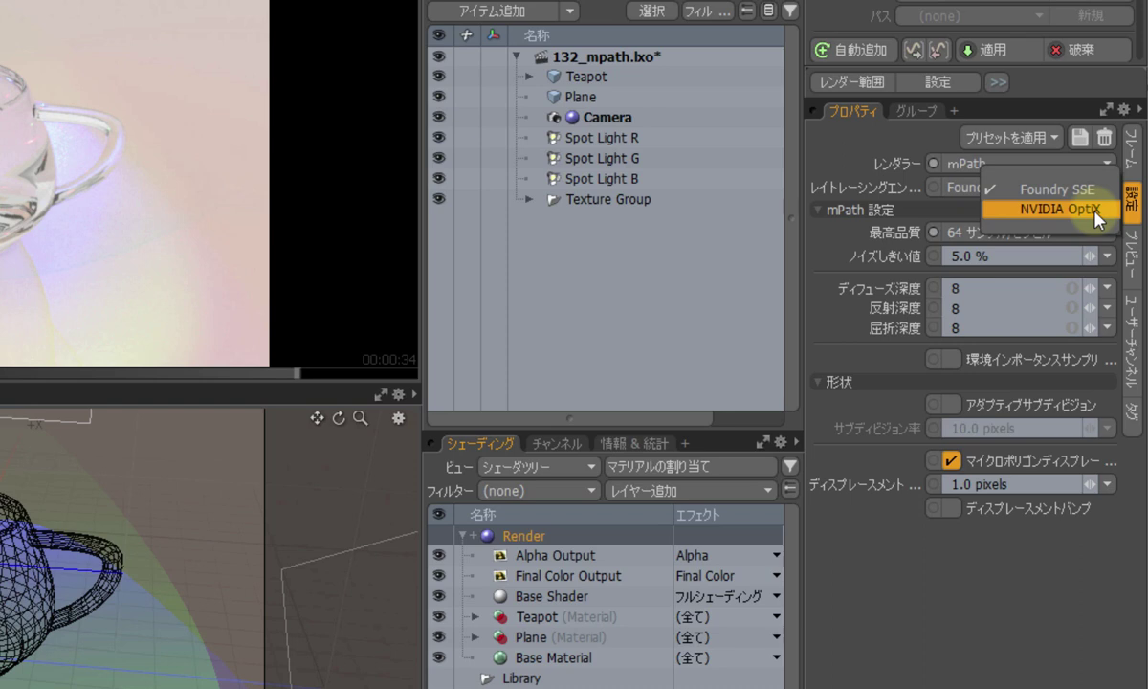
pyautogui.click(1094, 212)
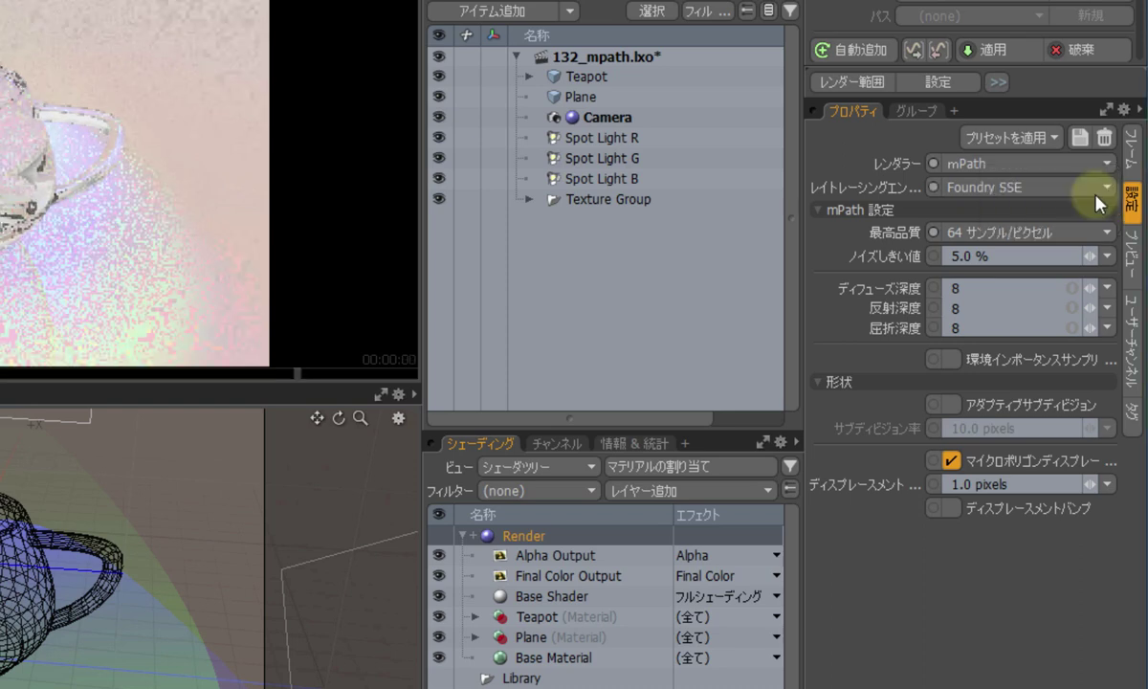
# Step: Switch the renderer back to the default one and look at its global illumination settings
pyautogui.click(1052, 165)
pyautogui.click(1057, 153)
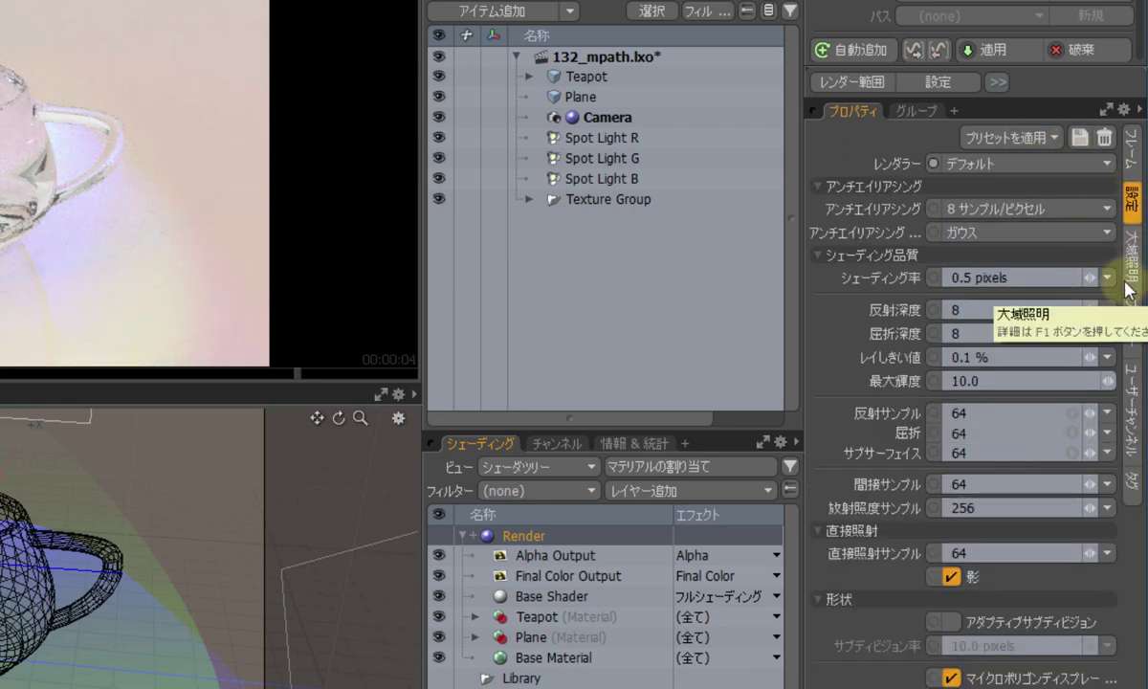
pyautogui.click(1128, 281)
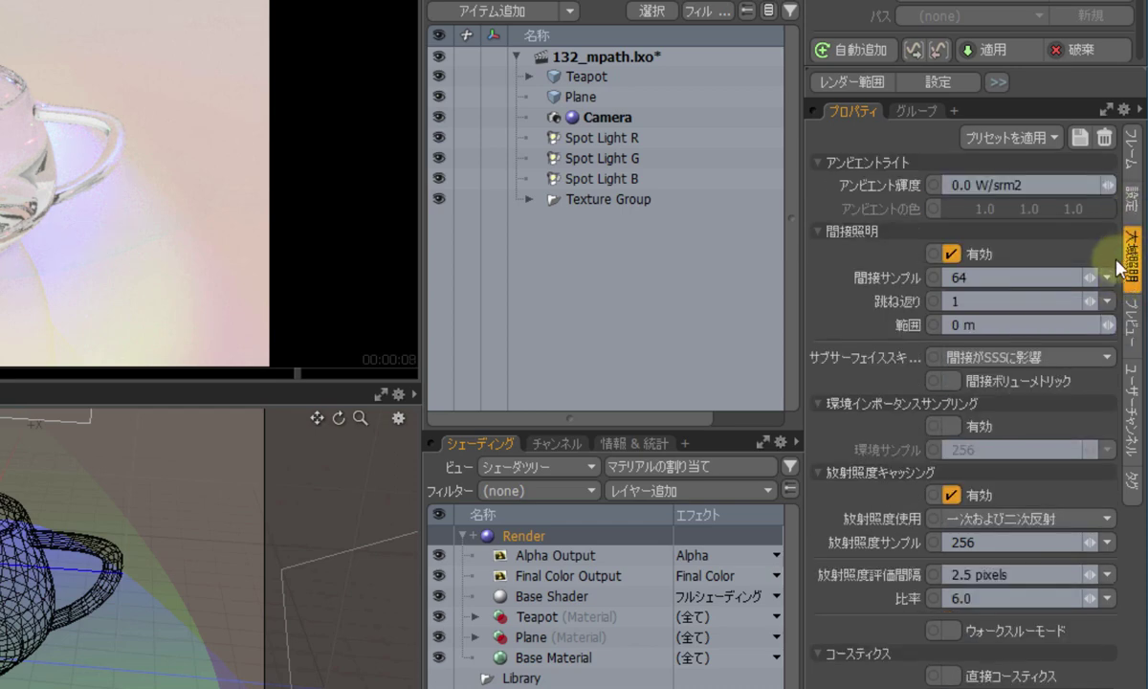
pyautogui.click(1132, 198)
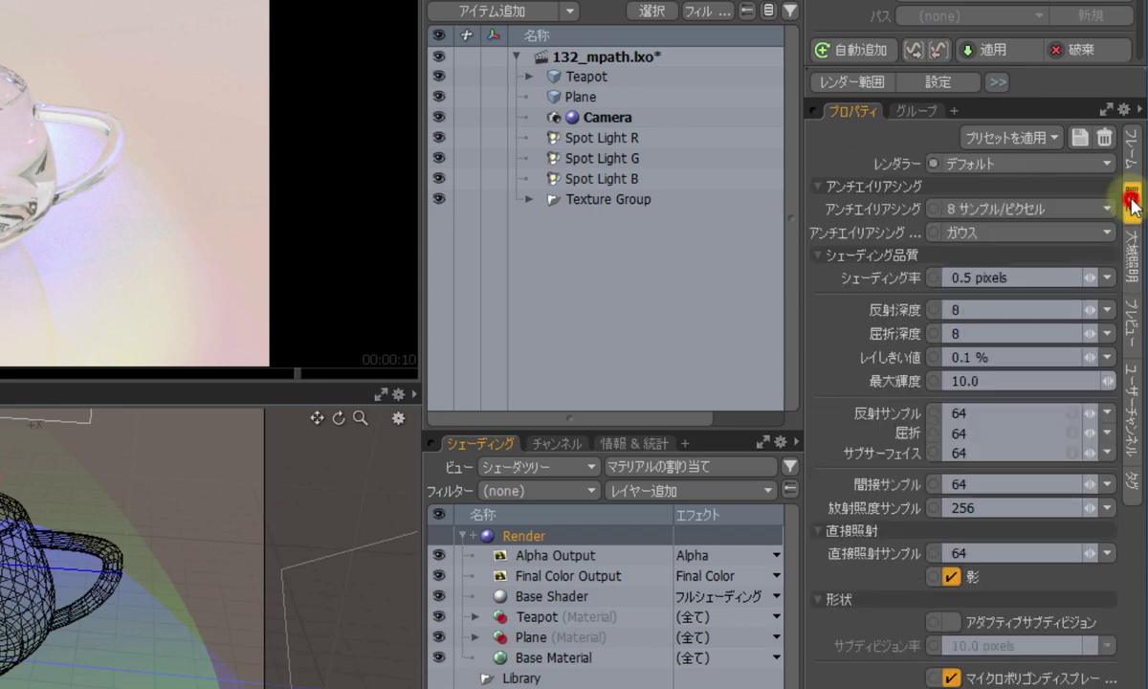
# Step: Set the renderer to mPath and look at the samples-per-pixel choices for maximum quality
pyautogui.click(1016, 165)
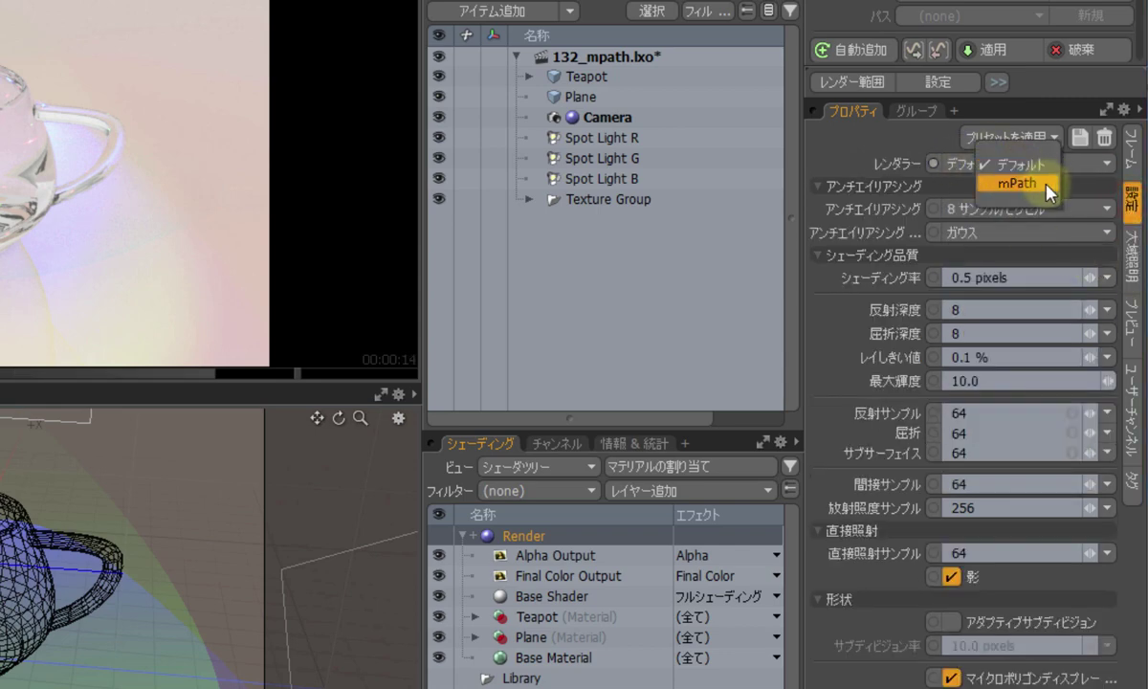
pyautogui.click(1046, 185)
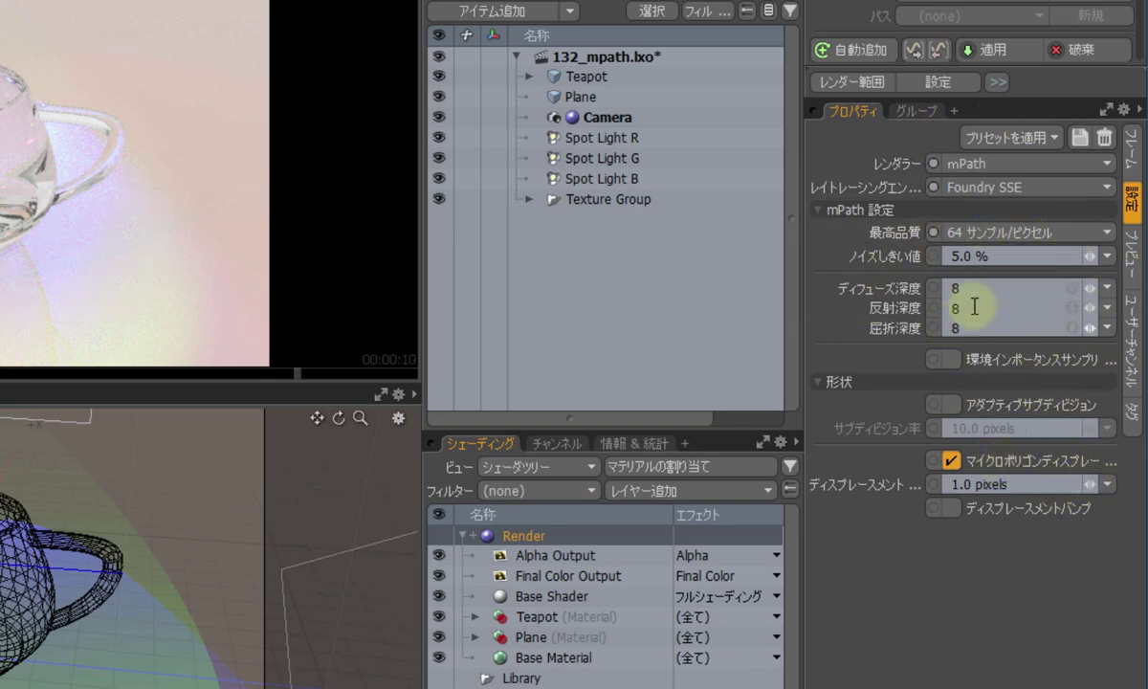
pyautogui.click(1067, 234)
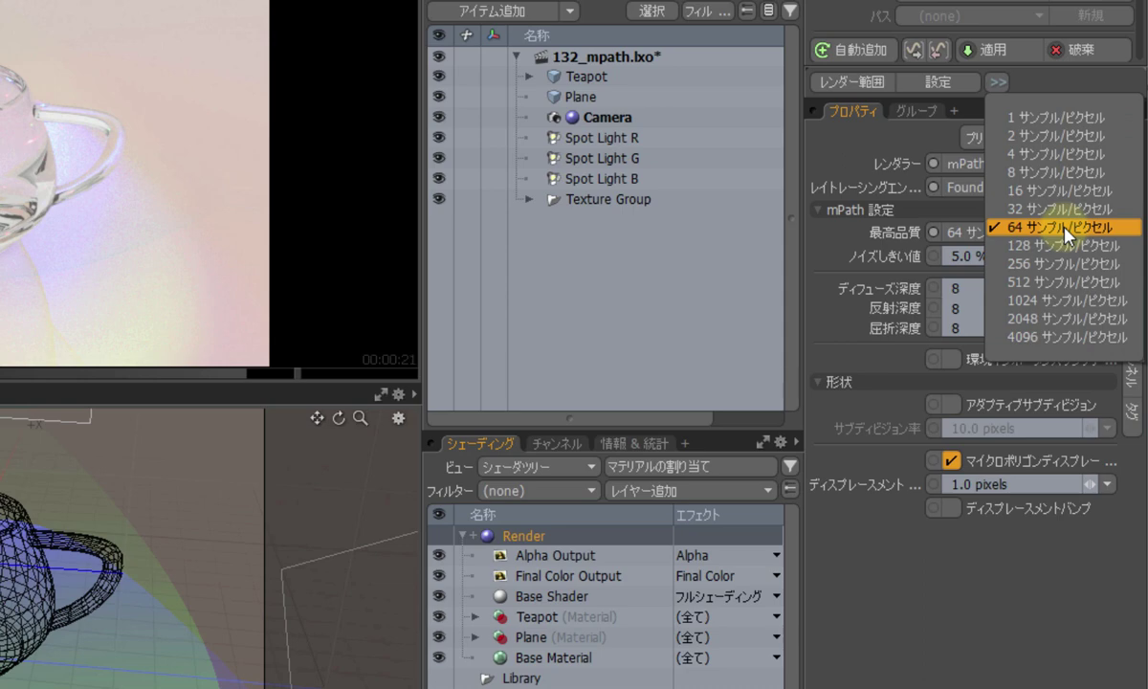
pyautogui.click(950, 268)
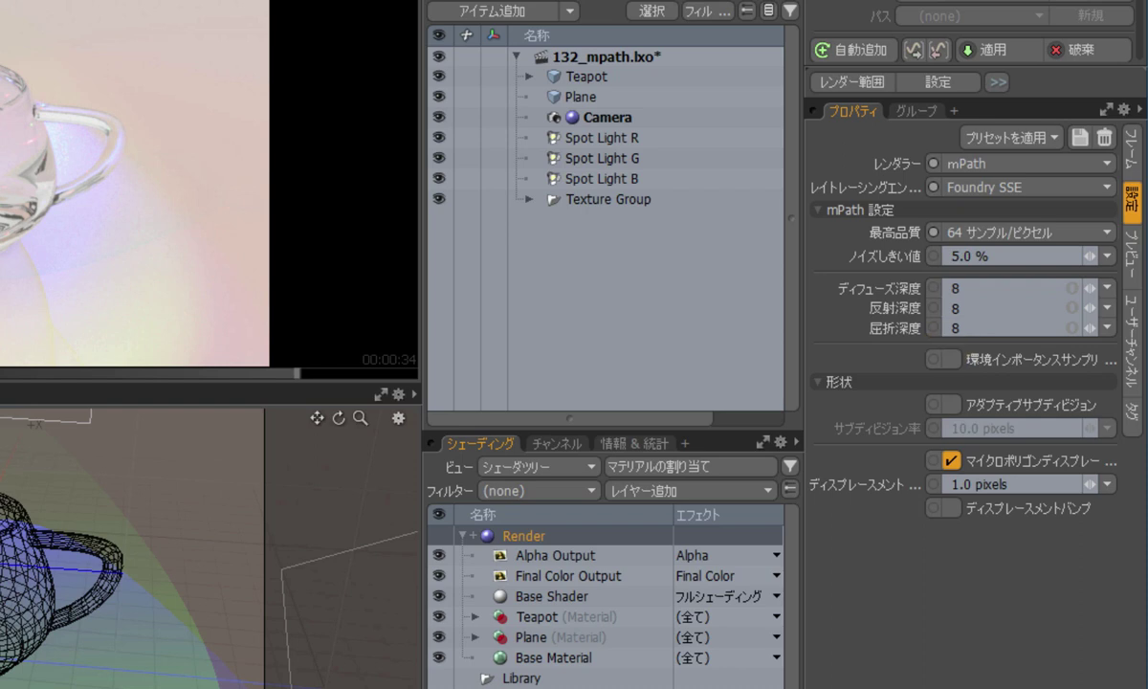
# Step: Show the first stored teapot render in the render window and change its display LUT
pyautogui.click(143, 2)
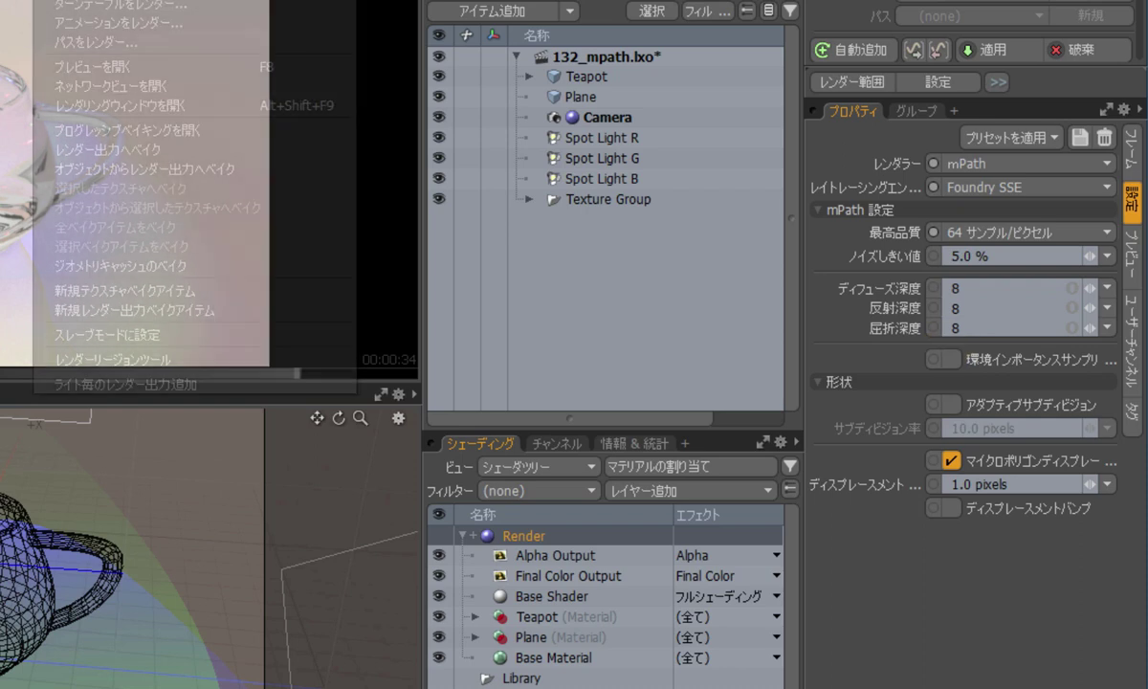
pyautogui.click(170, 99)
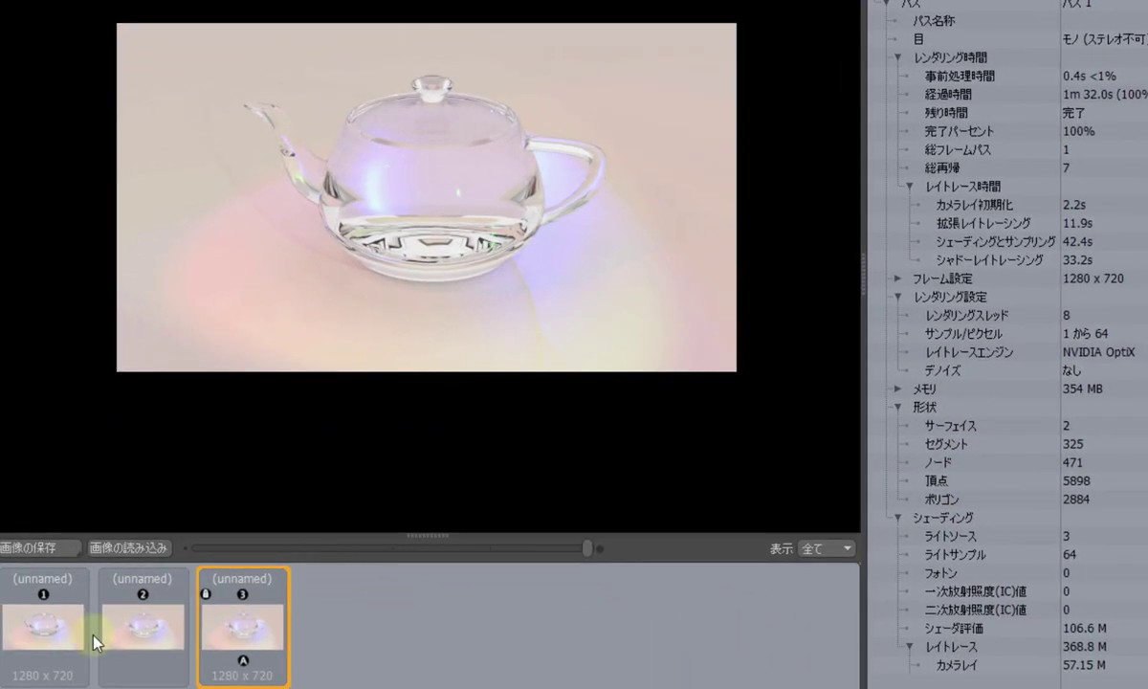
pyautogui.click(72, 633)
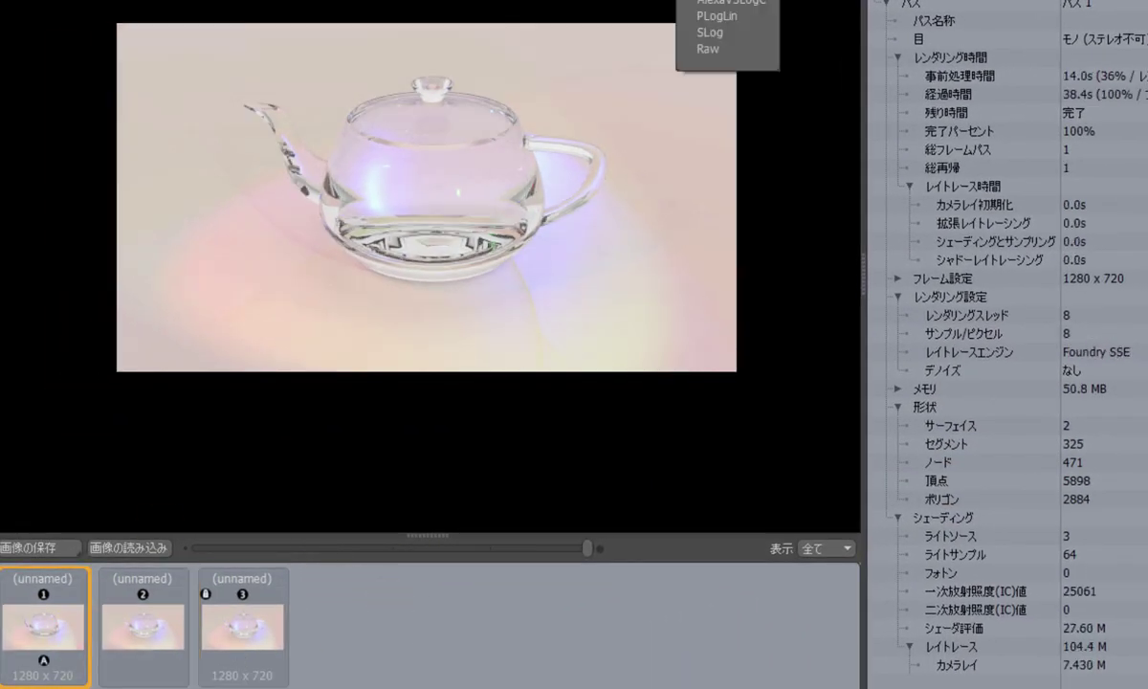
pyautogui.click(727, 2)
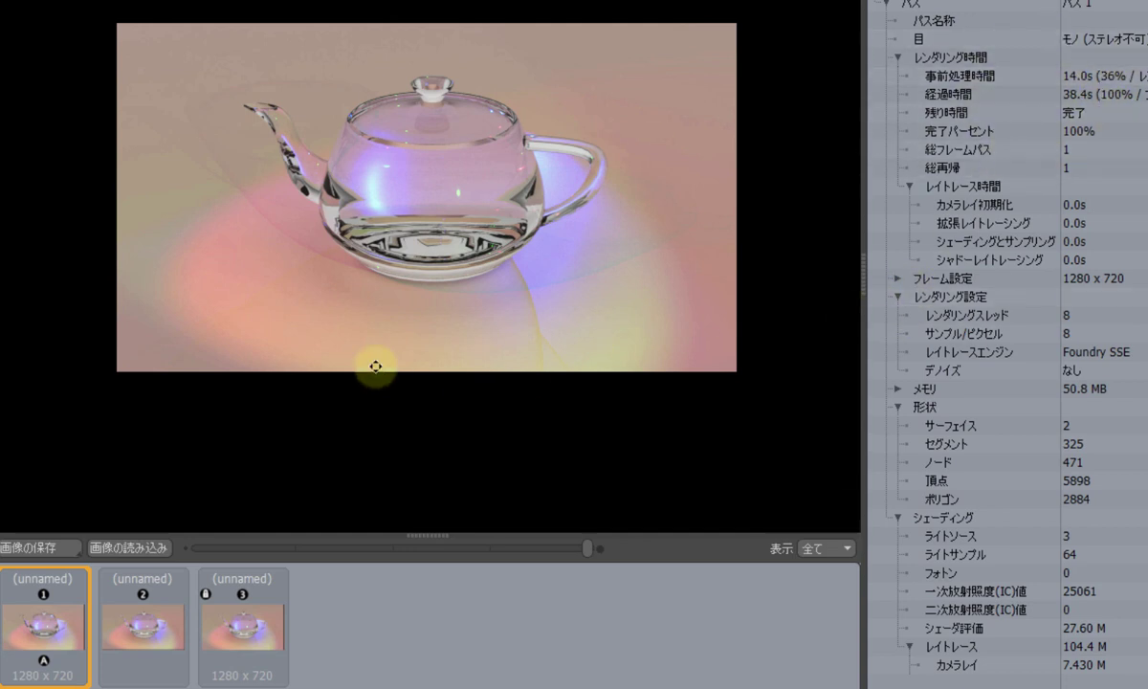
# Step: Compare the three stored teapot renders and their rendering statistics
pyautogui.click(145, 626)
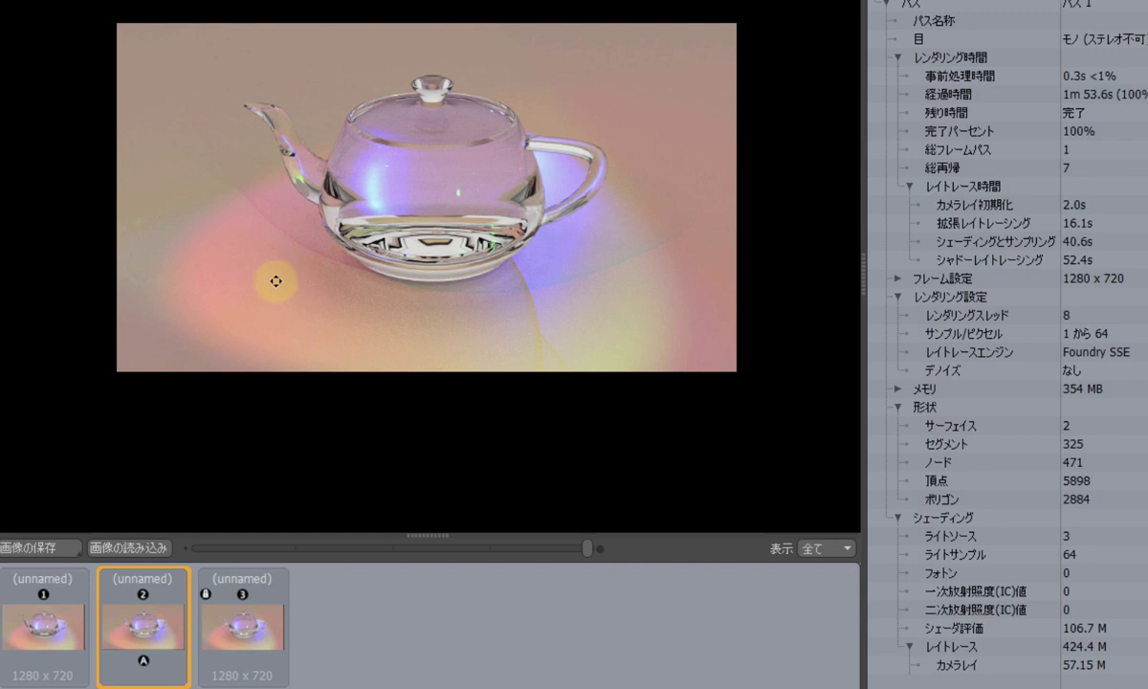
pyautogui.click(61, 627)
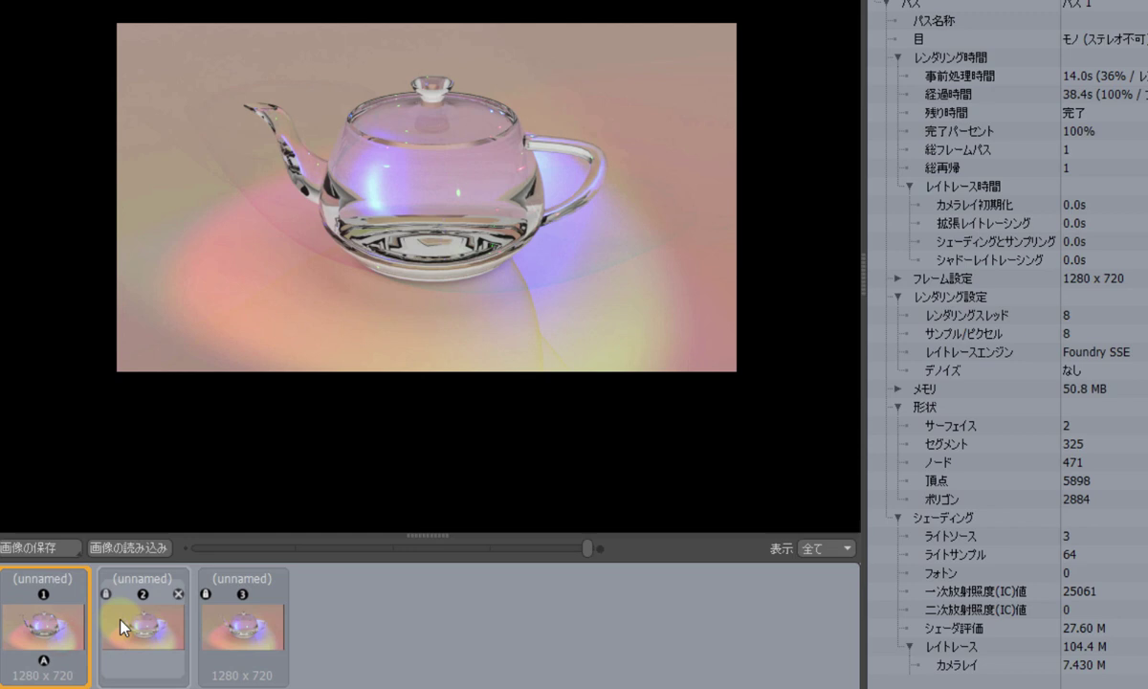
pyautogui.click(120, 621)
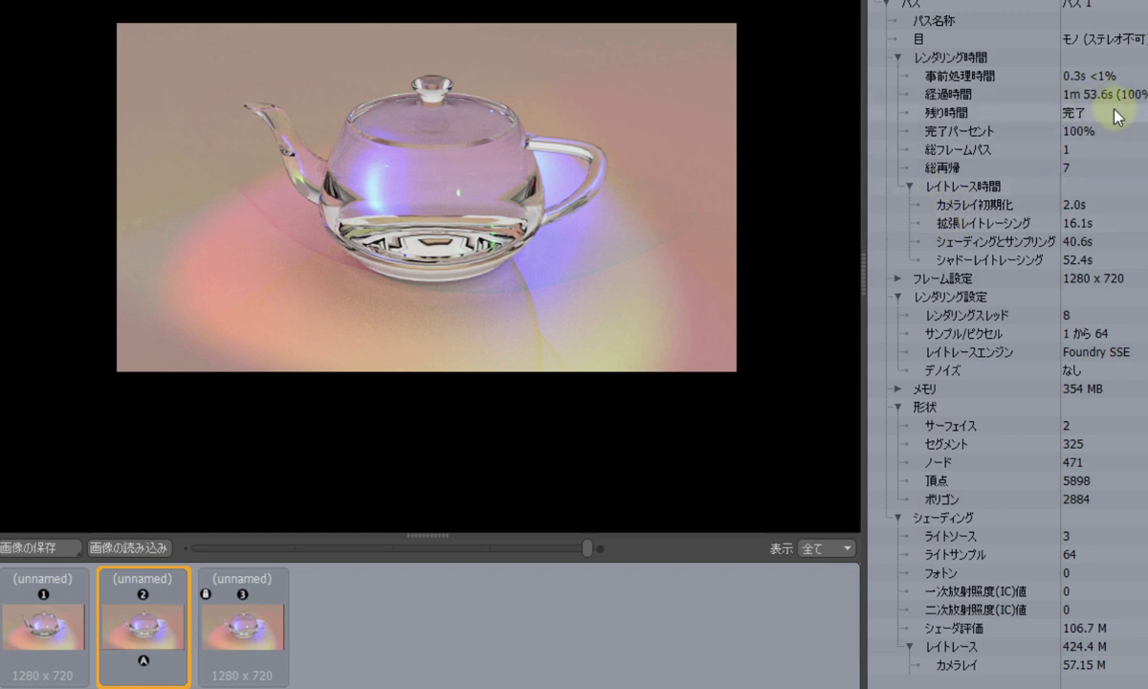
pyautogui.moveTo(235, 631)
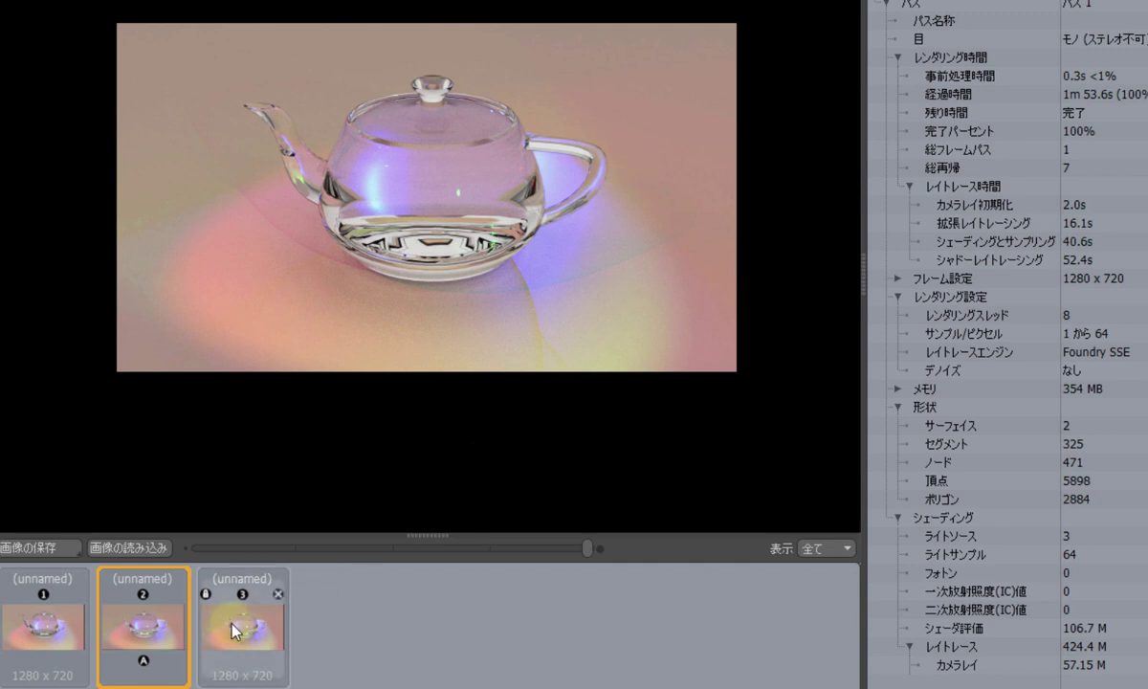
pyautogui.click(236, 629)
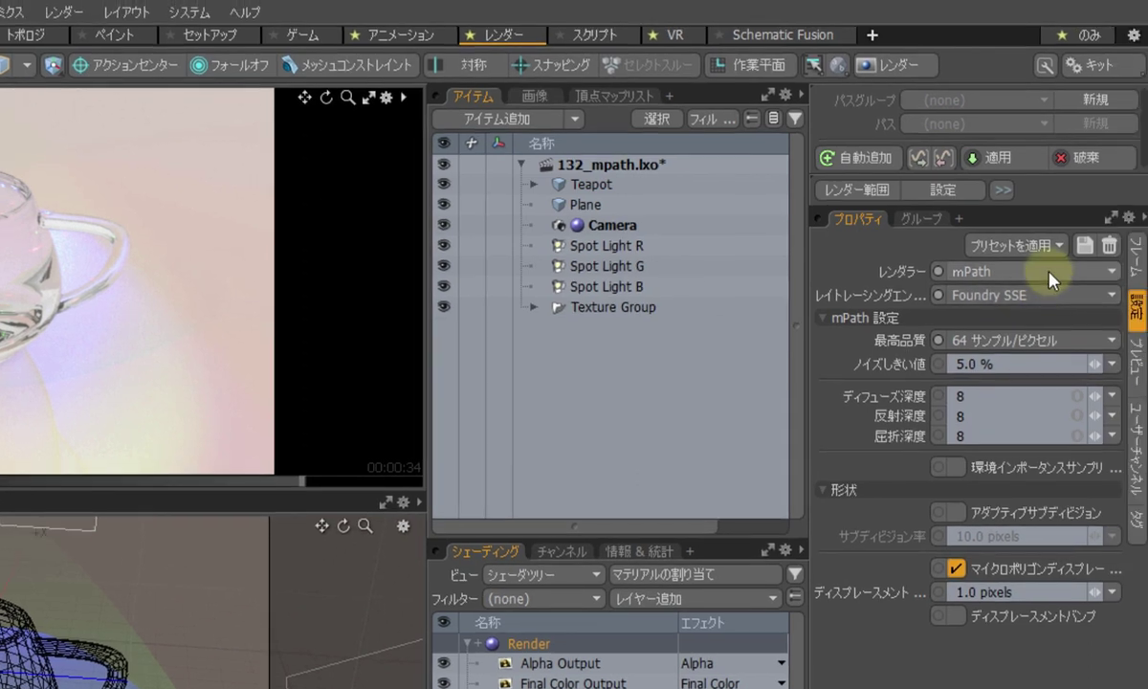
# Step: Set the mPath ray tracing engine to NVIDIA OptiX
pyautogui.click(1049, 274)
pyautogui.click(1049, 273)
pyautogui.click(1043, 296)
pyautogui.click(1042, 318)
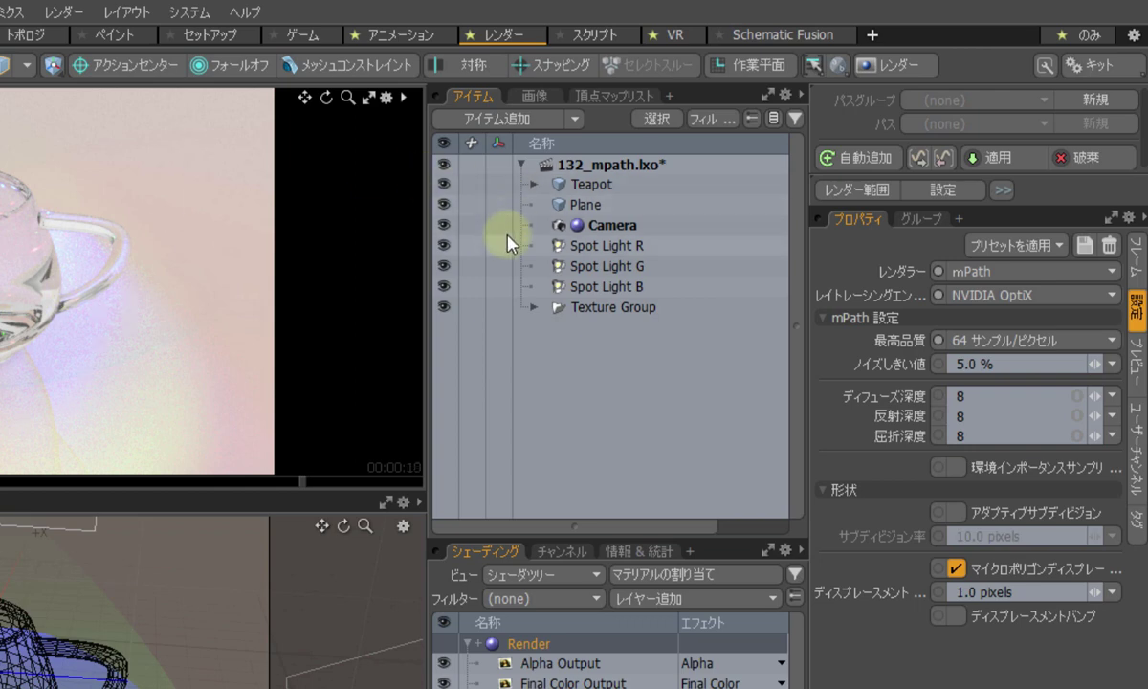
# Step: Look through the Spot Light R, Spot Light G and Spot Light B items in the scene
pyautogui.click(667, 263)
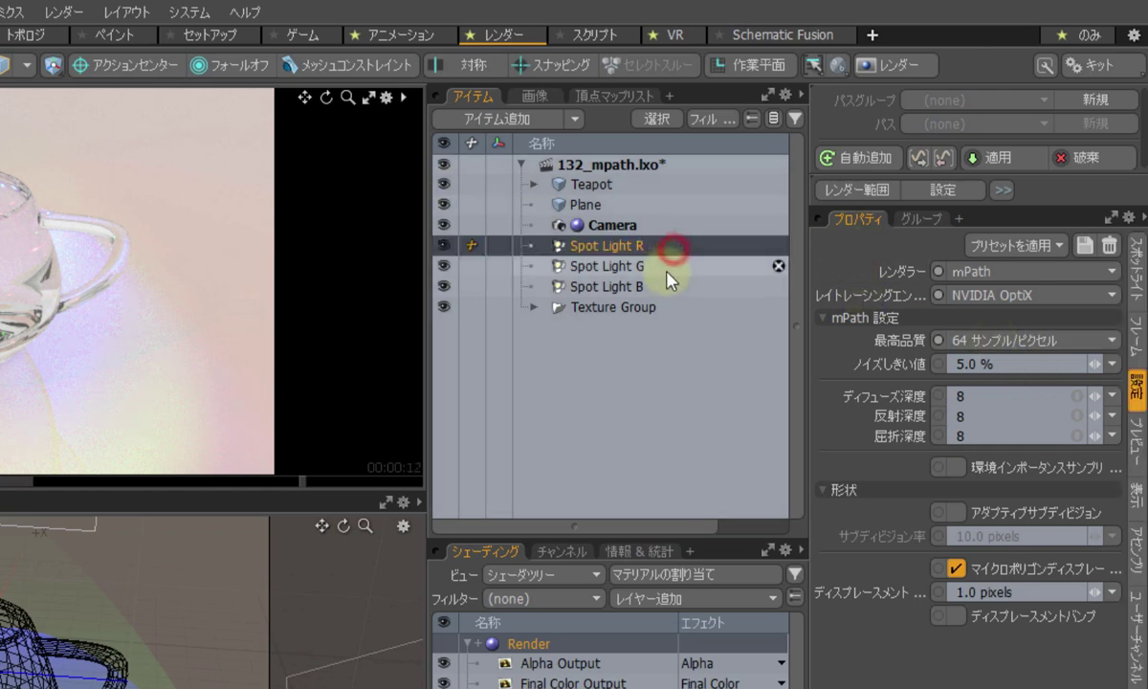
pyautogui.click(662, 286)
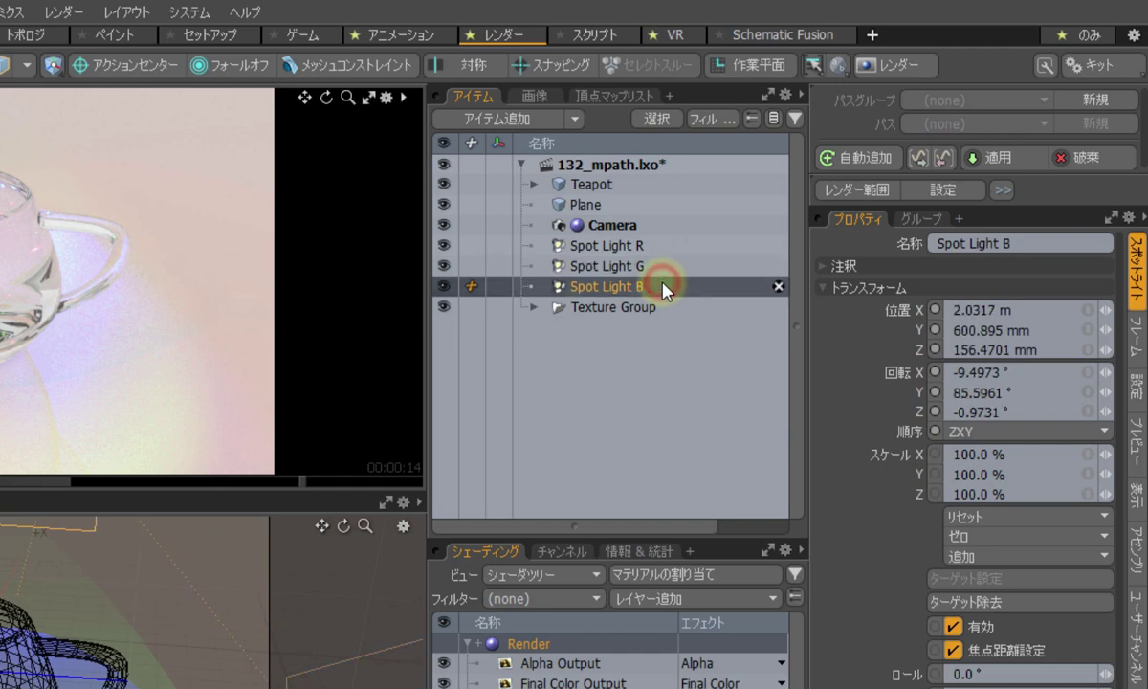
pyautogui.click(646, 247)
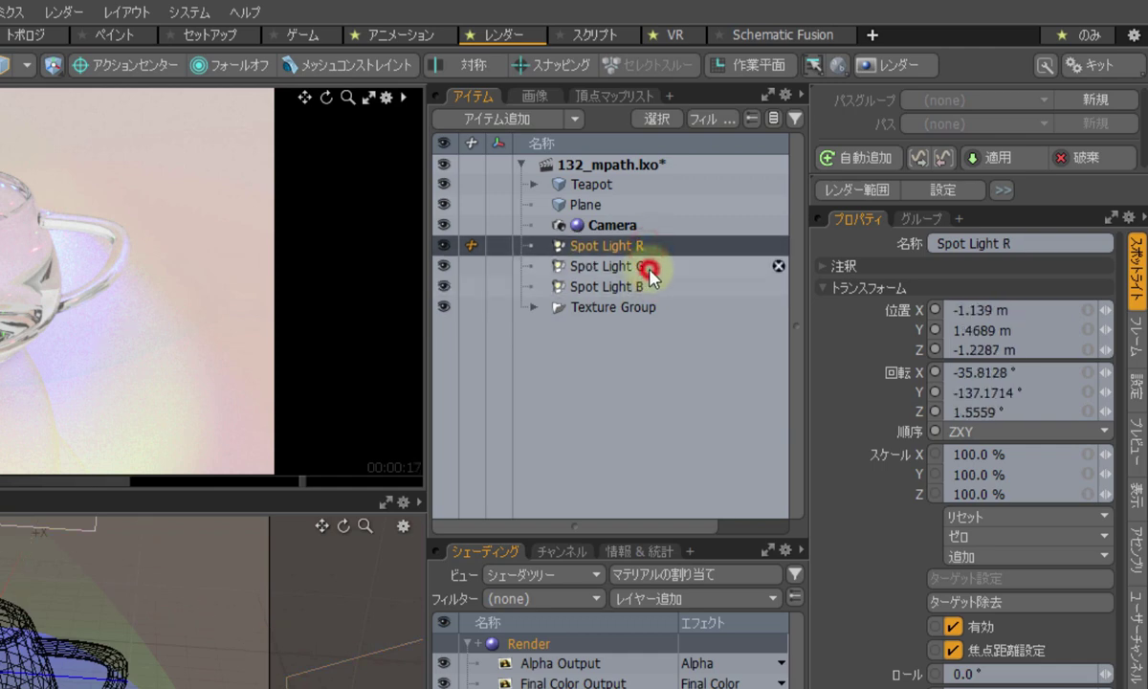
pyautogui.click(650, 265)
pyautogui.click(654, 289)
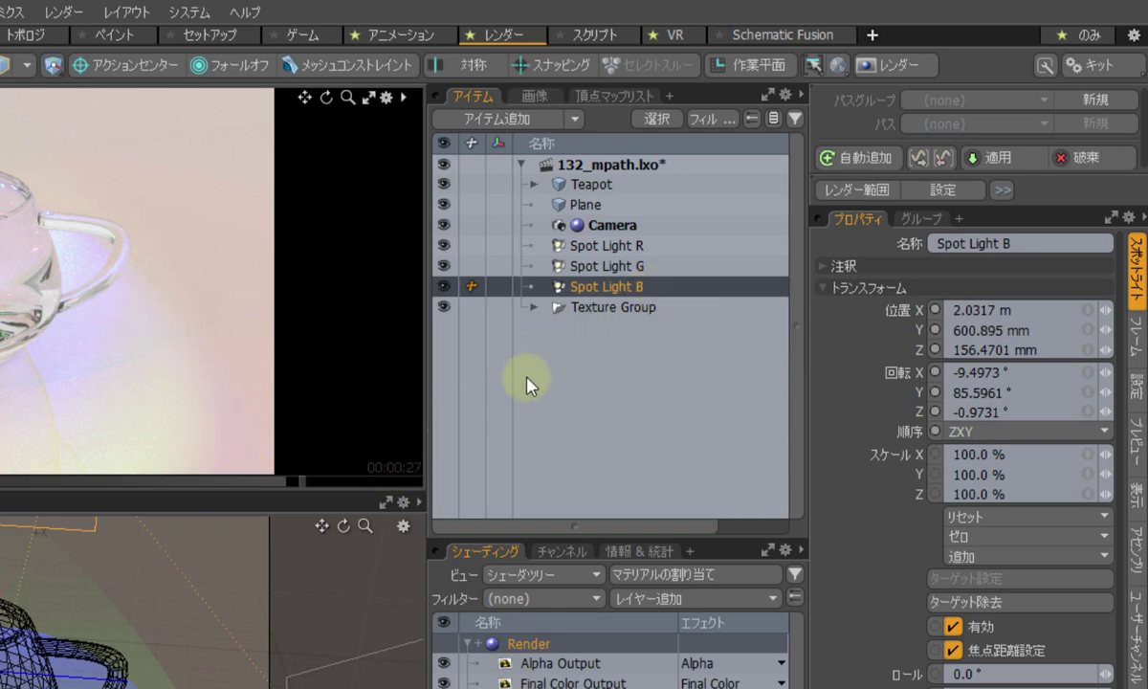
# Step: Add a separate render output for each light and widen the shader tree to read the output names
pyautogui.click(65, 12)
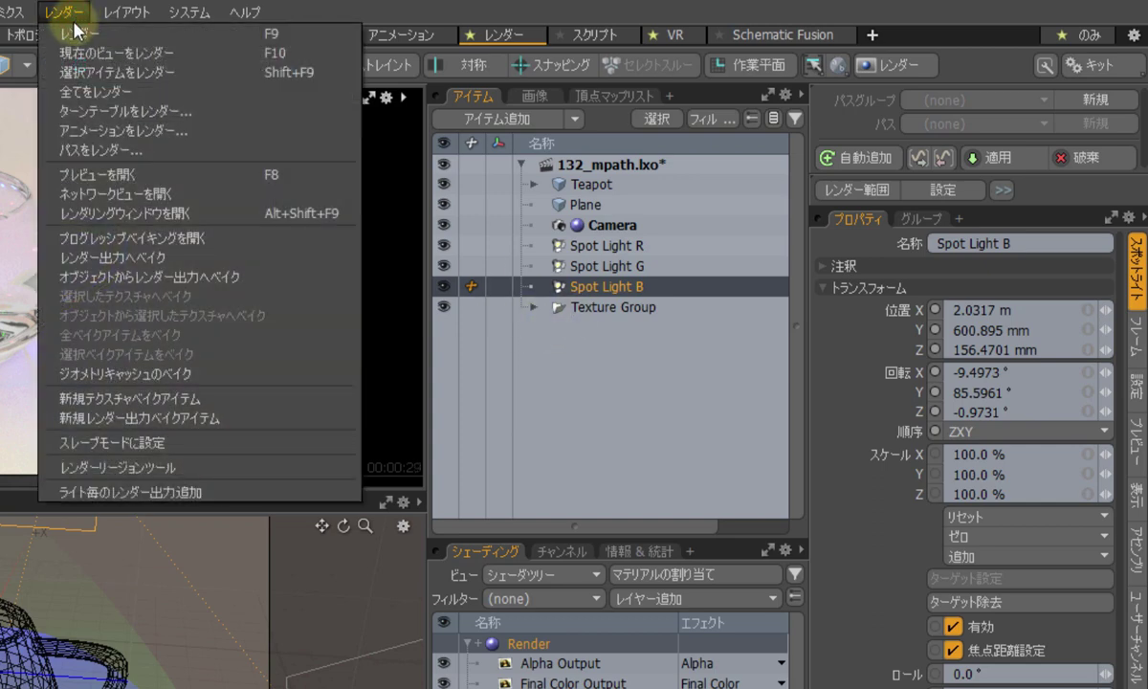
pyautogui.click(245, 496)
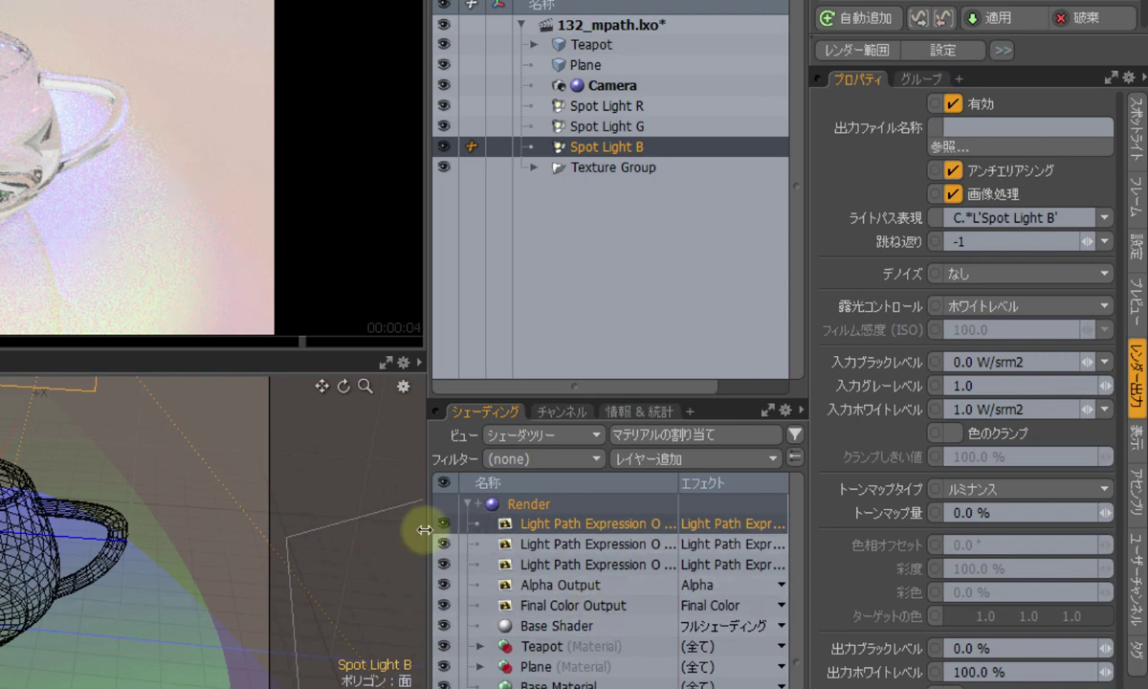
pyautogui.moveTo(426, 526); pyautogui.dragTo(394, 540)
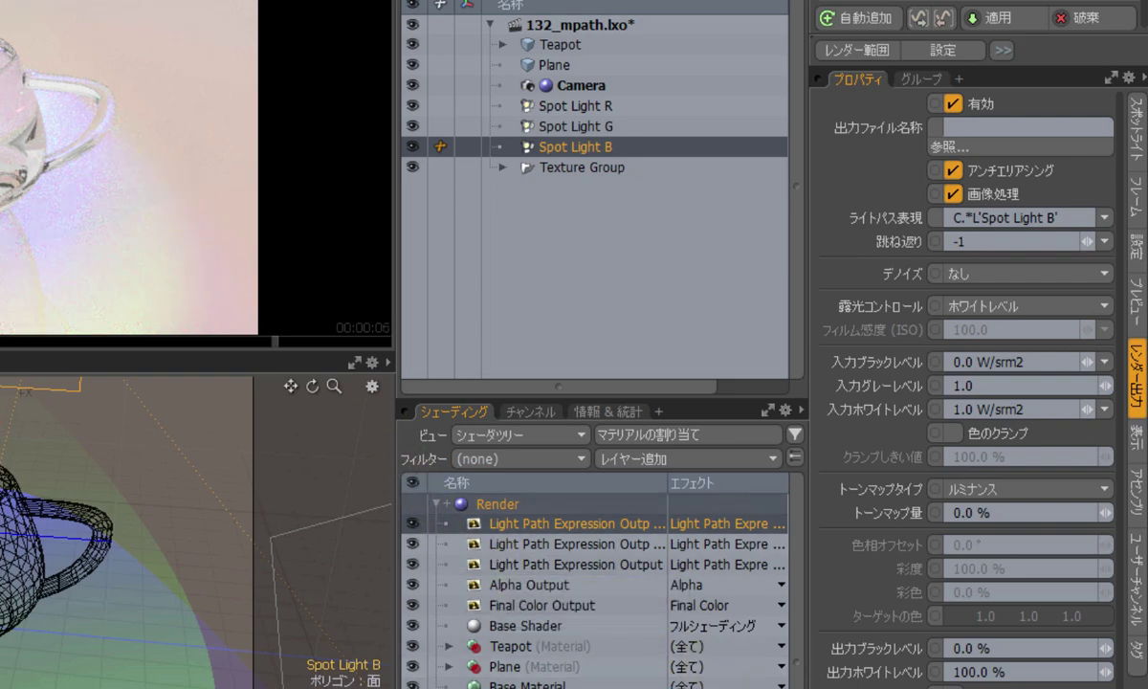
# Step: Render the scene and display the first Light Path Expression Output in the render window
pyautogui.press('F9')
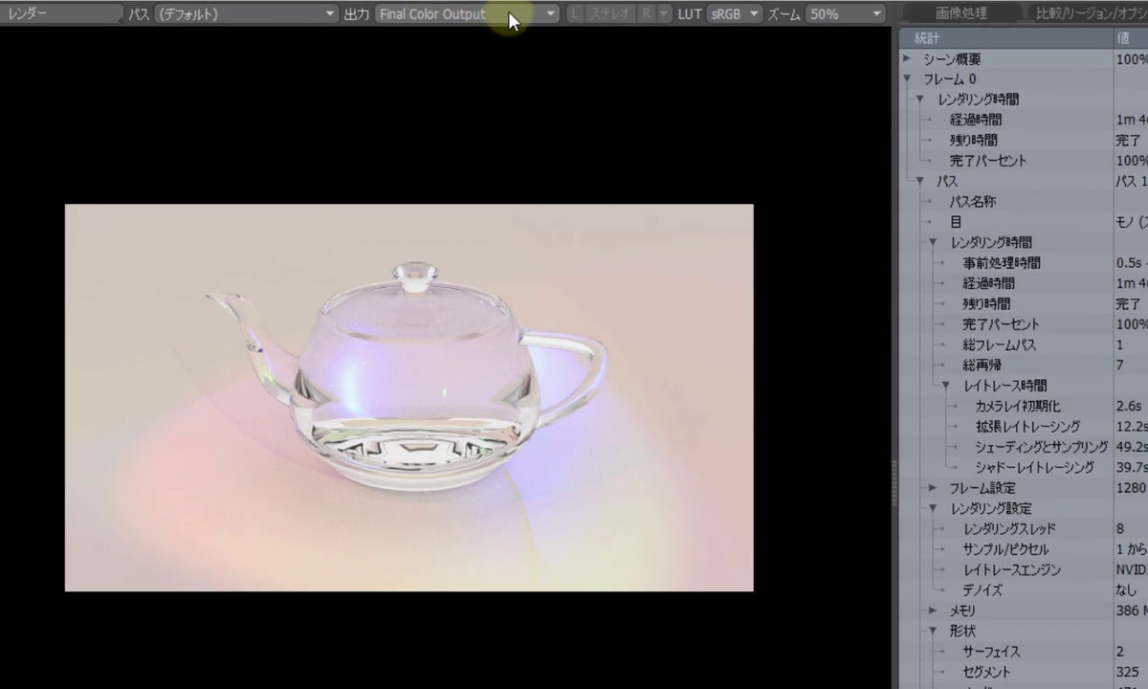
pyautogui.click(509, 14)
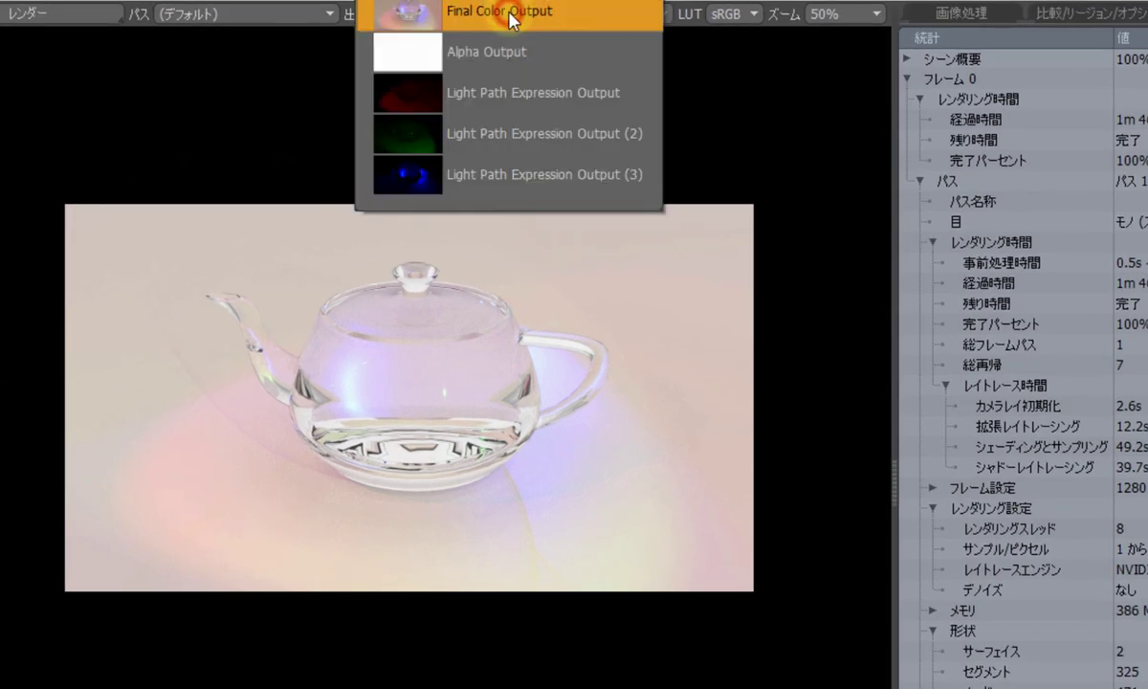
pyautogui.click(542, 94)
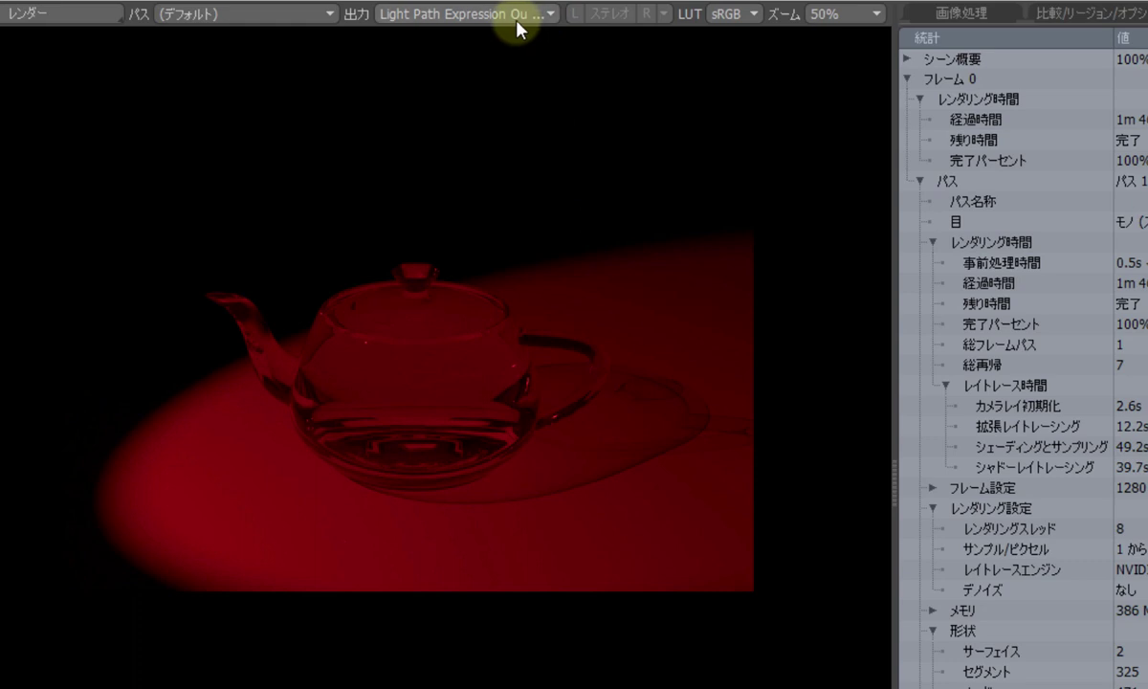
# Step: Display Light Path Expression Output (2) and Light Path Expression Output (3) of the teapot render one after the other
pyautogui.click(517, 21)
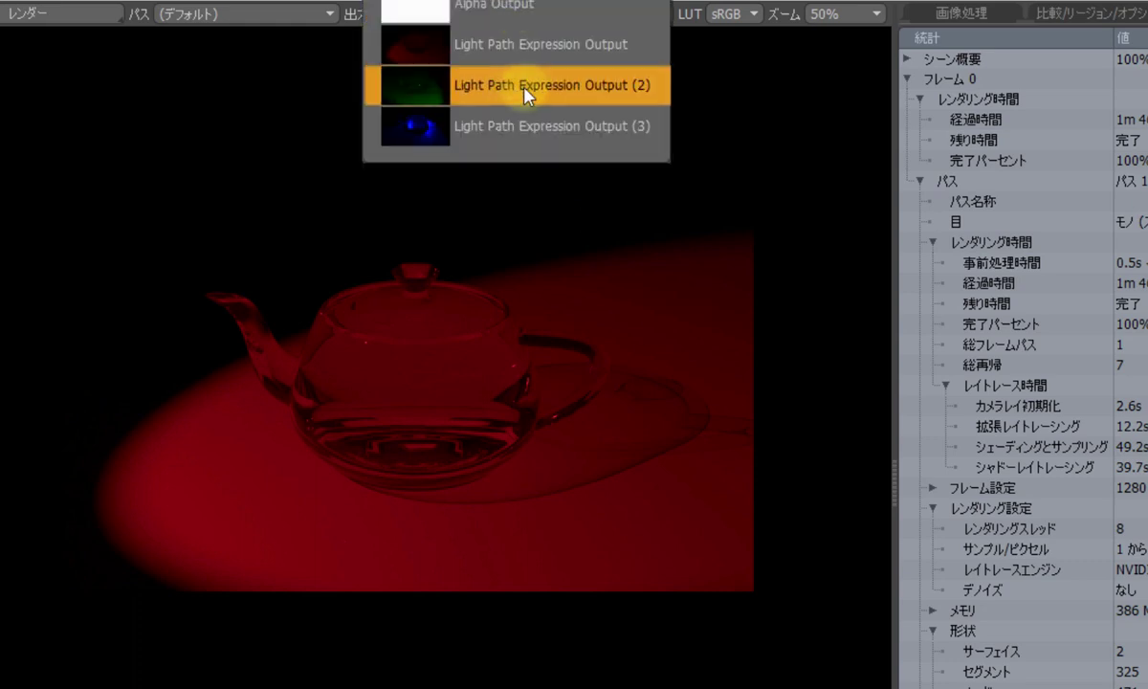
pyautogui.click(525, 90)
pyautogui.click(487, 19)
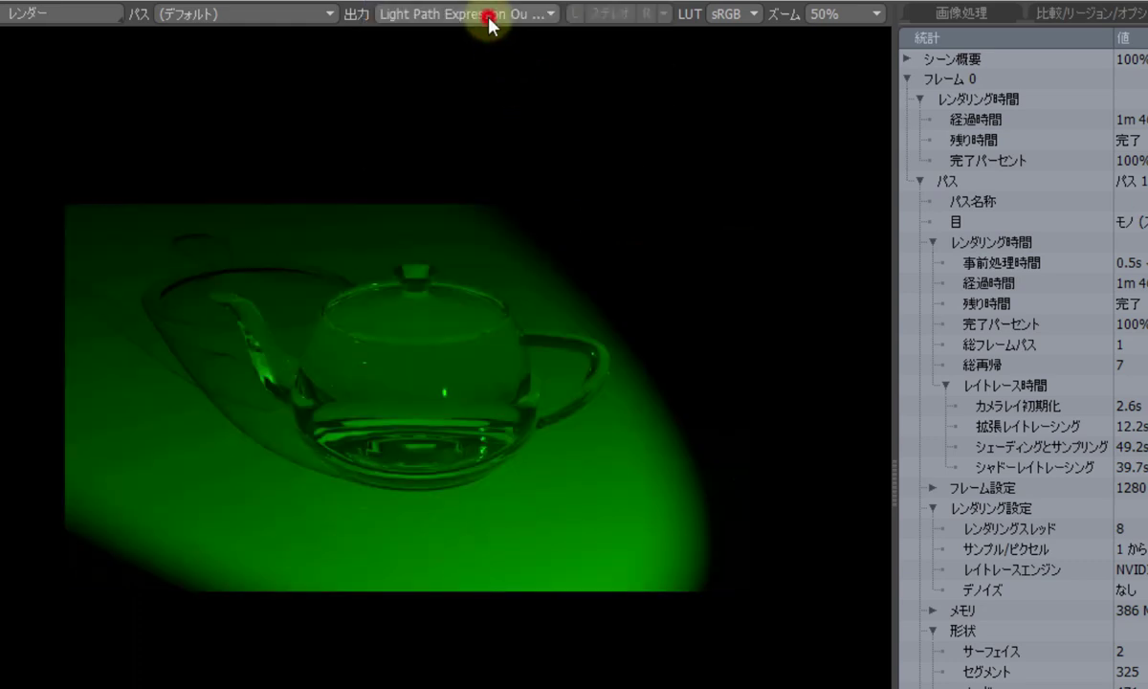
pyautogui.click(500, 127)
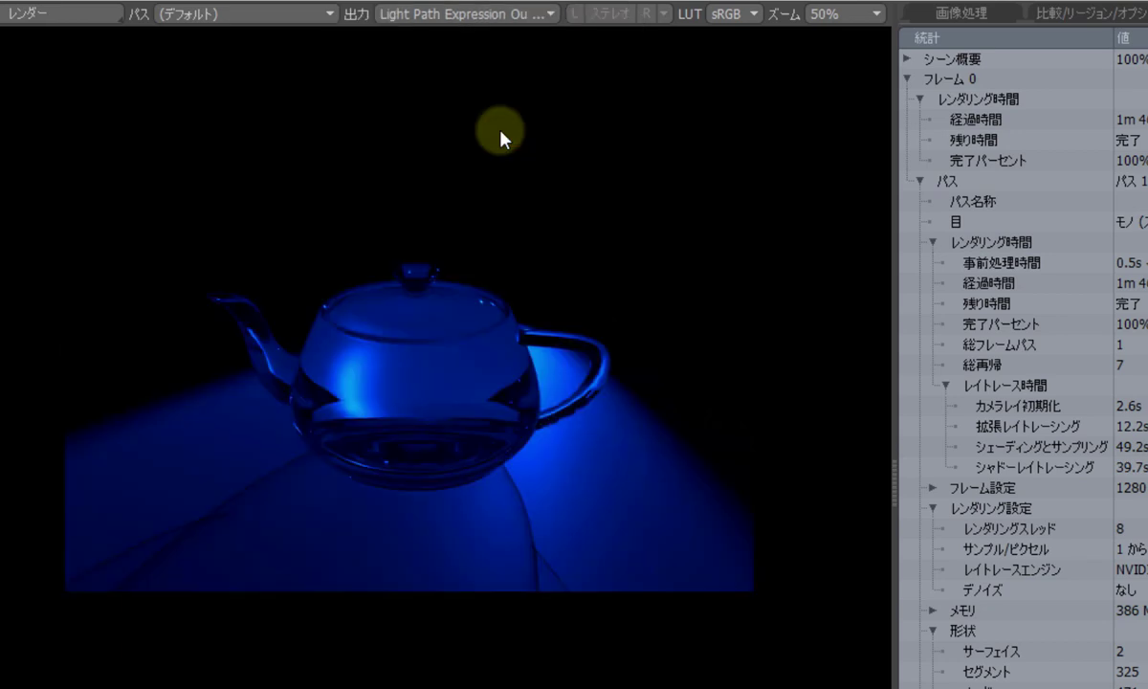
# Step: Compare the per-light renders again, going from the first Light Path Expression Output through outputs (2) and (3)
pyautogui.click(497, 21)
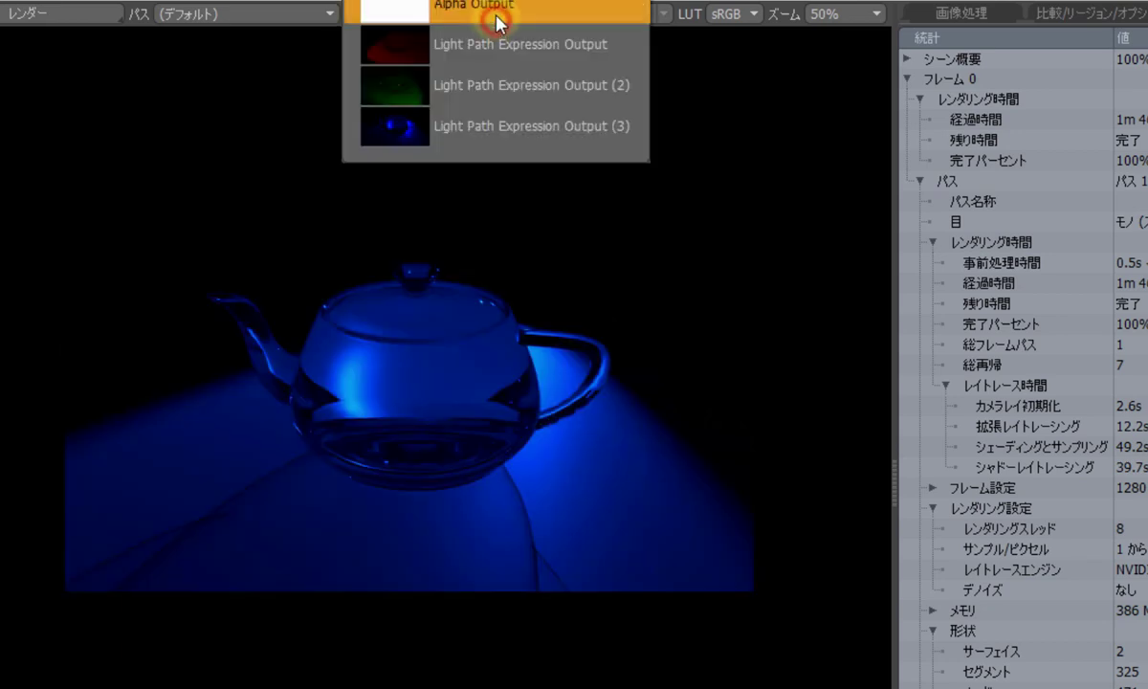
pyautogui.click(495, 58)
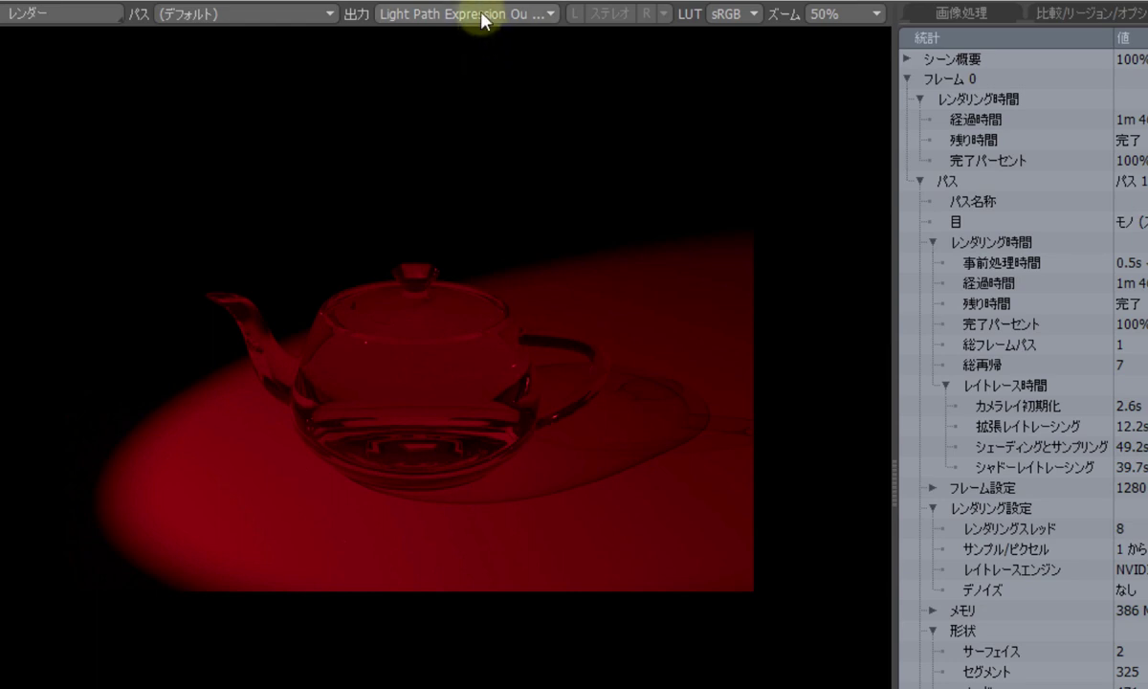
pyautogui.click(482, 15)
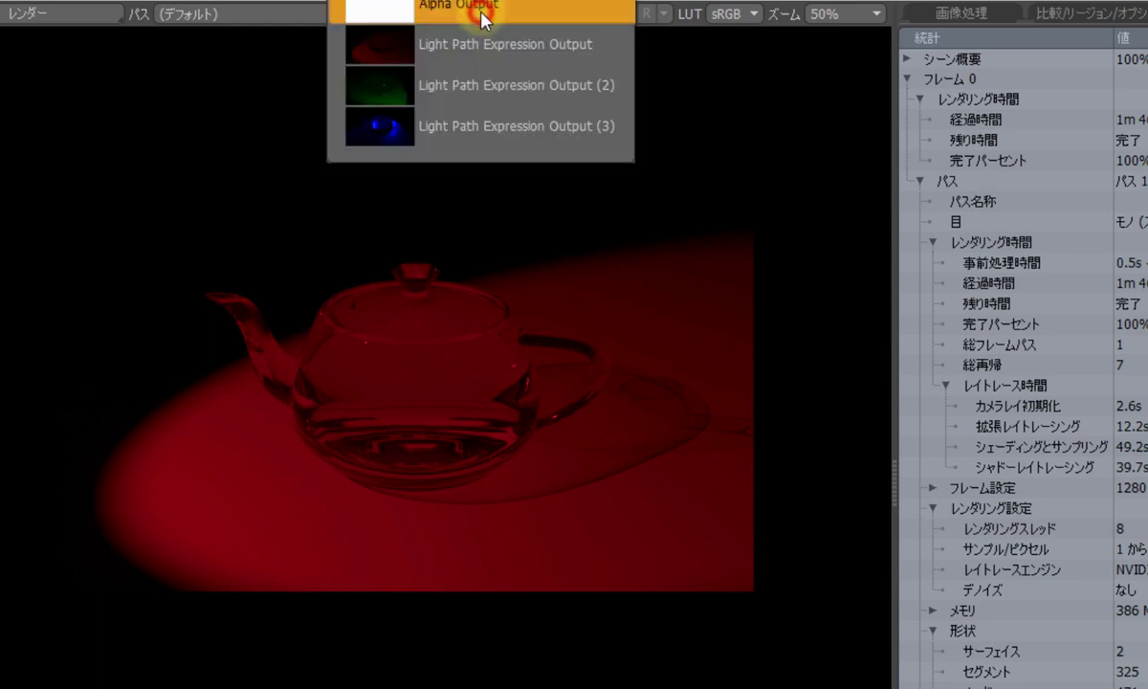
pyautogui.click(484, 86)
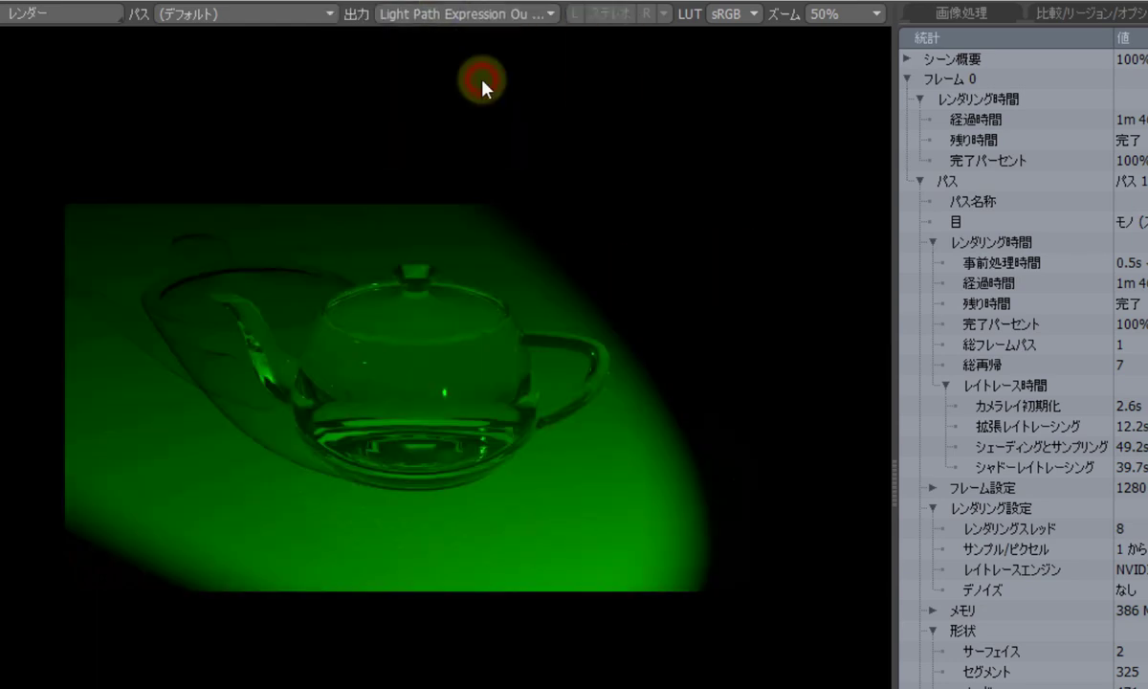
pyautogui.click(516, 16)
pyautogui.click(500, 122)
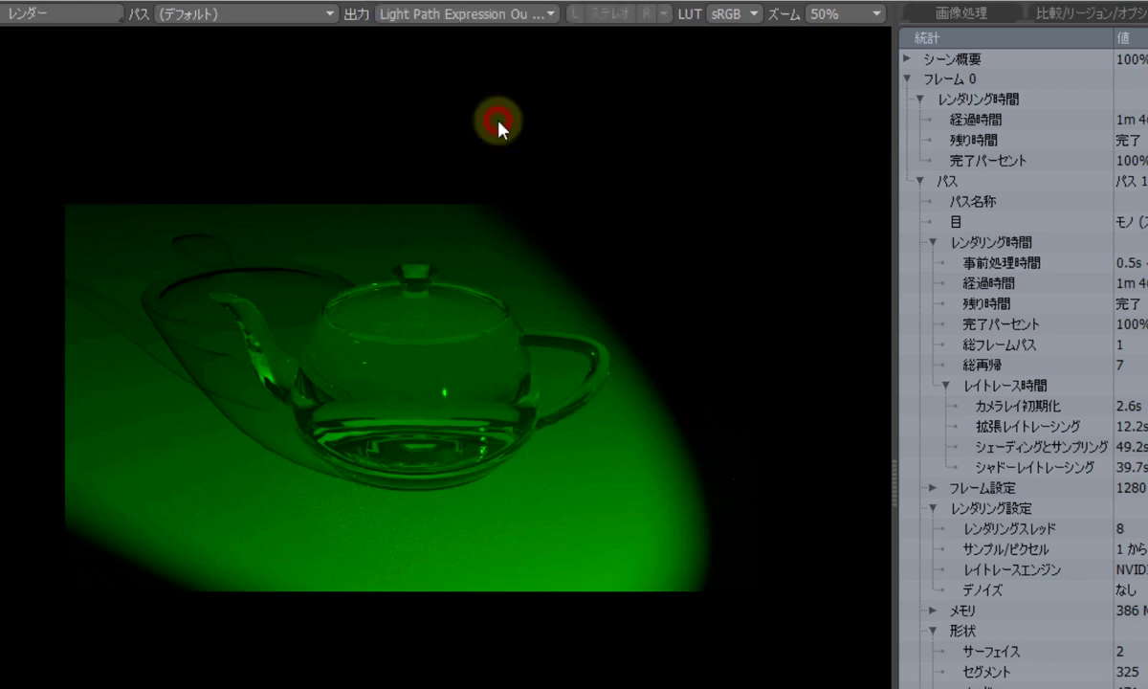